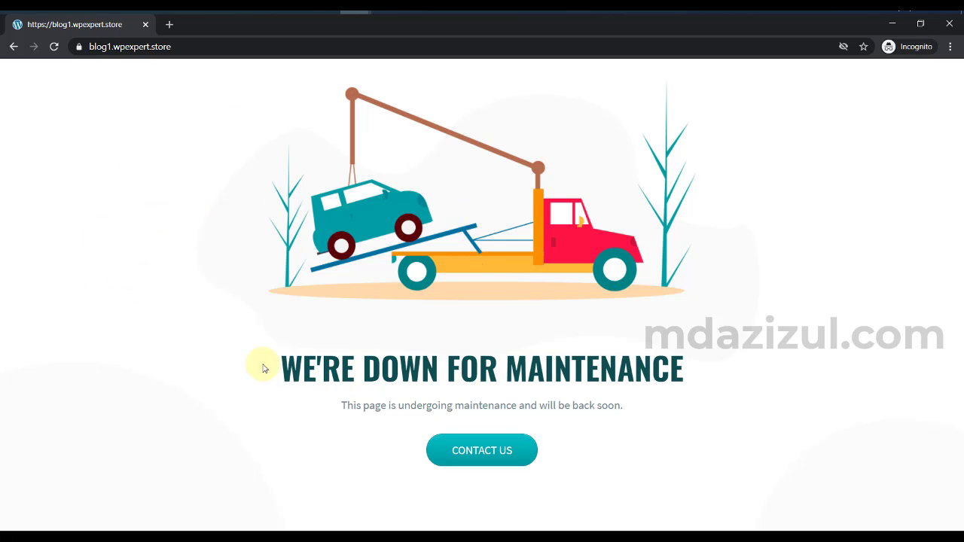
{"action": "left_click_drag", "start_coordinate": [260, 366], "coordinate": [652, 368]}
{"action": "left_click_drag", "start_coordinate": [406, 407], "coordinate": [486, 452]}
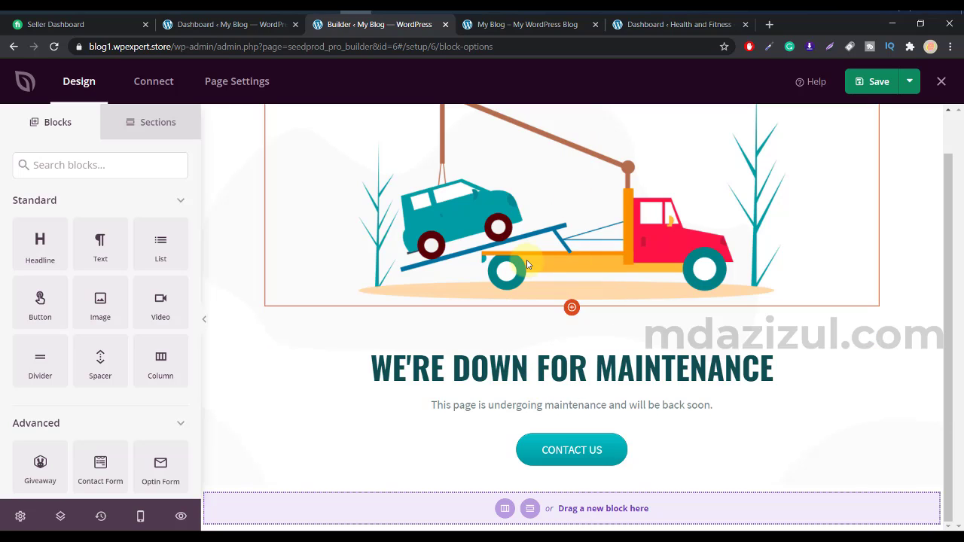
Open the maintenance headline's block settings in the page builder and review its content and advanced styling options.
{"action": "left_click_drag", "start_coordinate": [40, 244], "coordinate": [518, 367]}
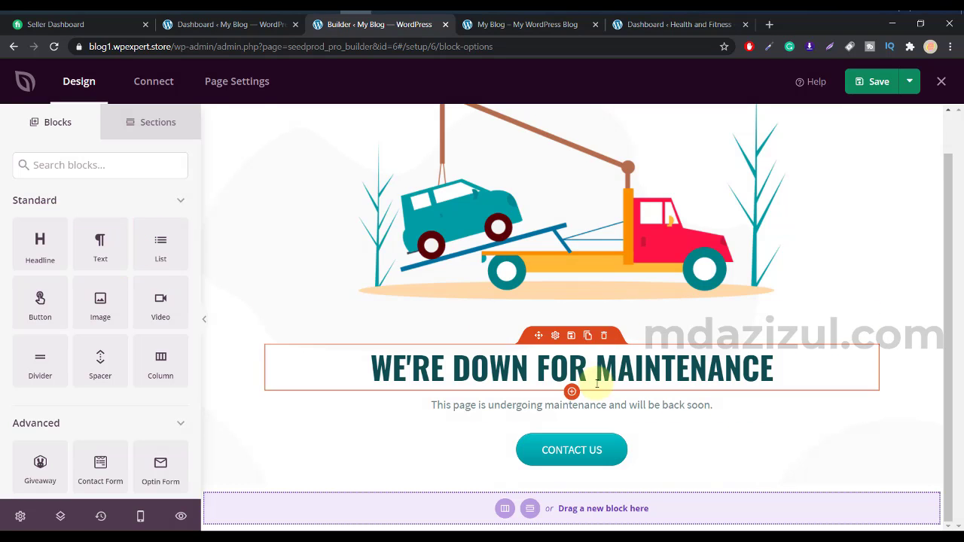
{"action": "left_click", "coordinate": [680, 366]}
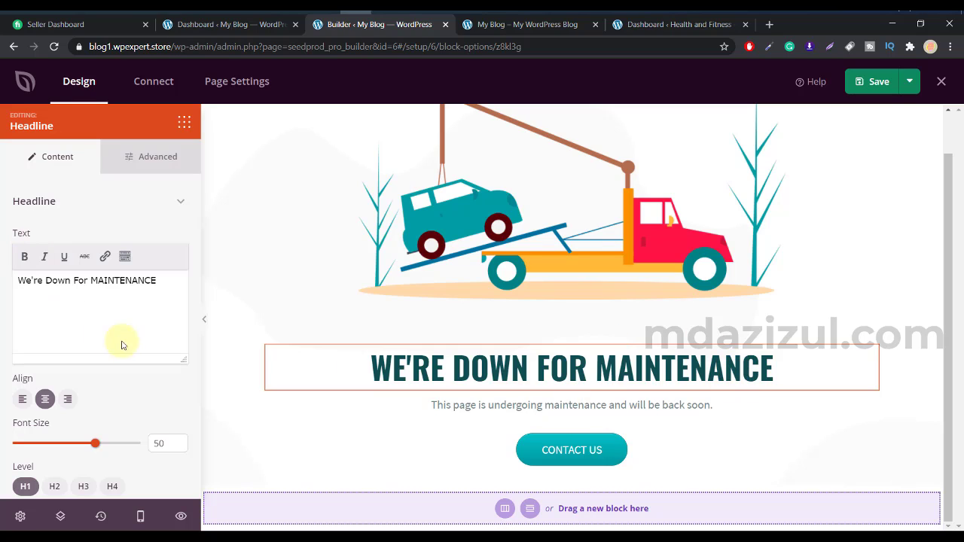
{"action": "left_click_drag", "start_coordinate": [159, 289], "coordinate": [4, 261]}
{"action": "left_click", "coordinate": [77, 280]}
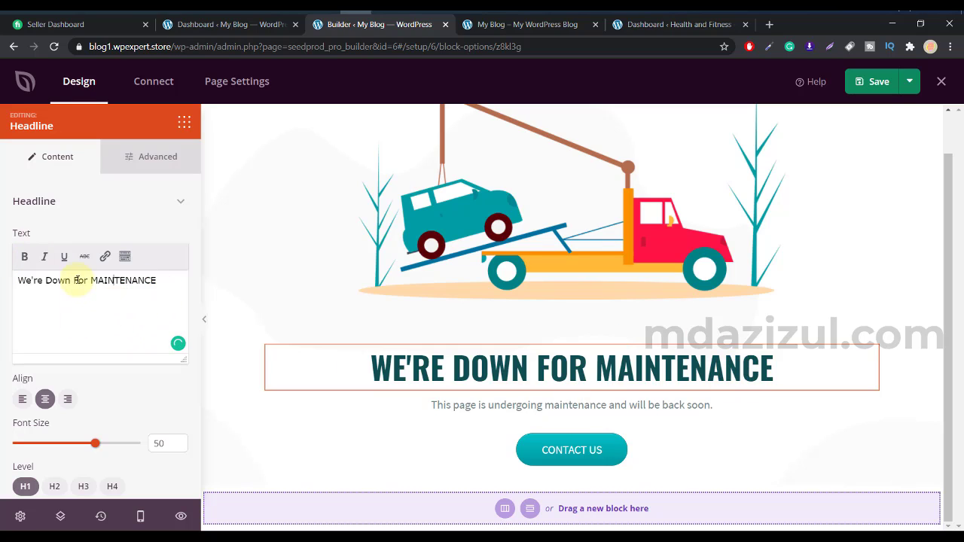
{"action": "scroll", "coordinate": [75, 341], "scroll_direction": "down", "scroll_amount": 1}
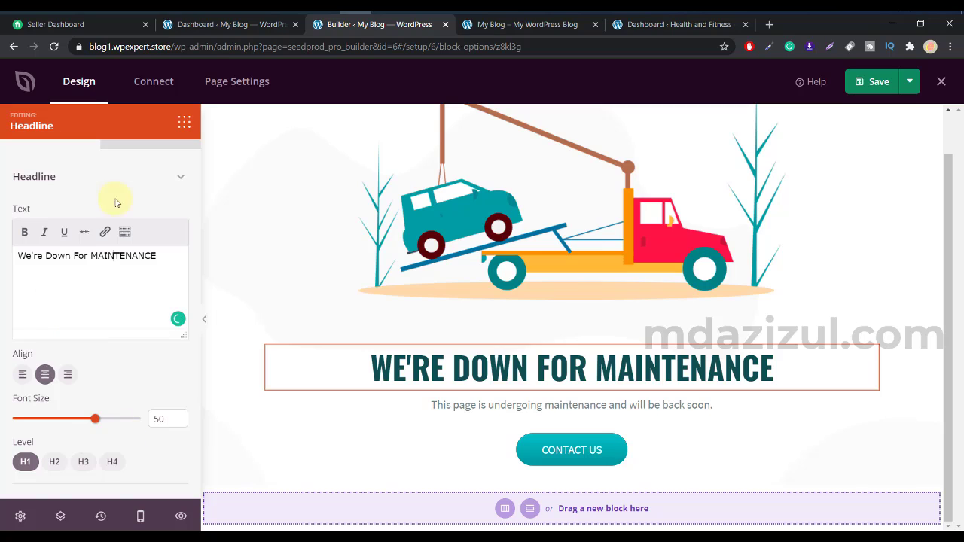
{"action": "scroll", "coordinate": [113, 200], "scroll_direction": "up", "scroll_amount": 1}
{"action": "left_click", "coordinate": [156, 155]}
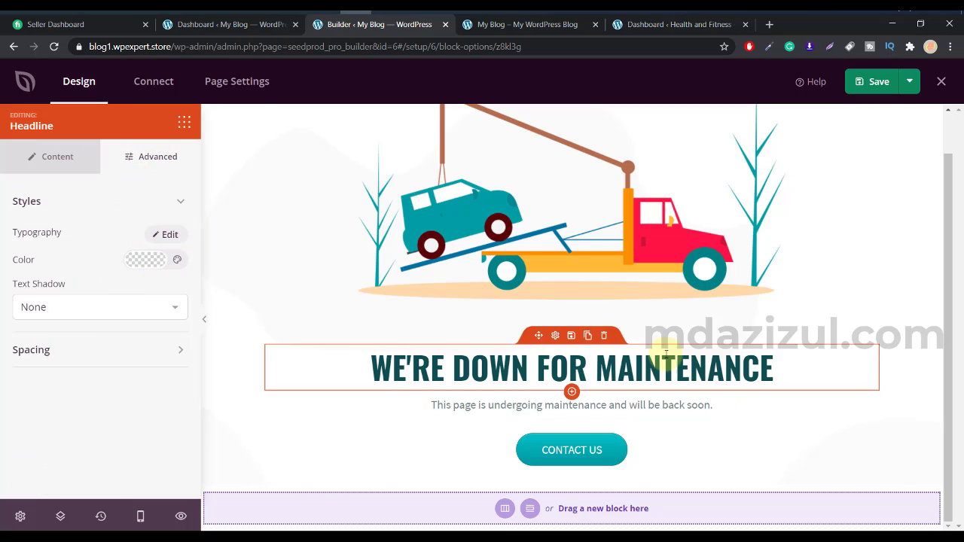
{"action": "scroll", "coordinate": [663, 279], "scroll_direction": "up", "scroll_amount": 1}
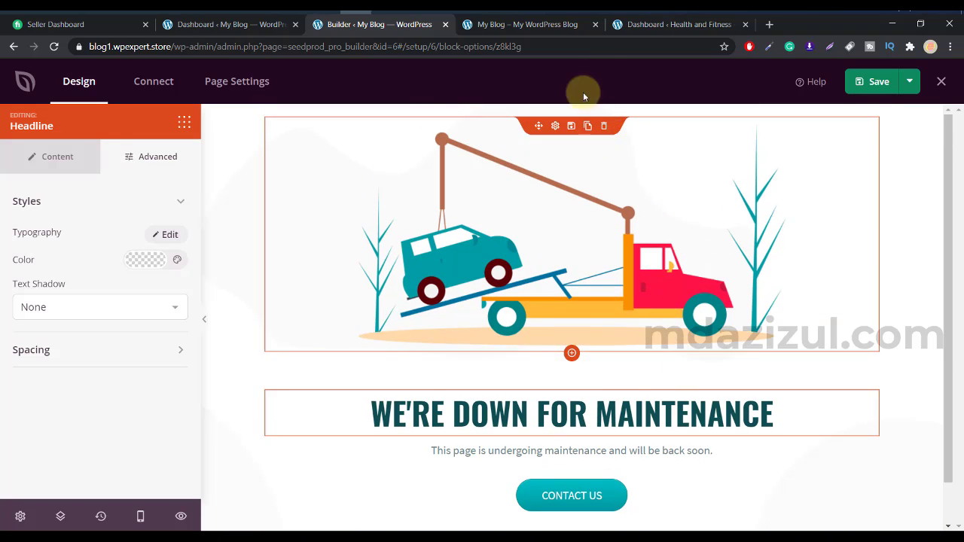
Switch to the Health and Fitness site's dashboard and open the form for uploading a new plugin.
{"action": "left_click", "coordinate": [653, 23]}
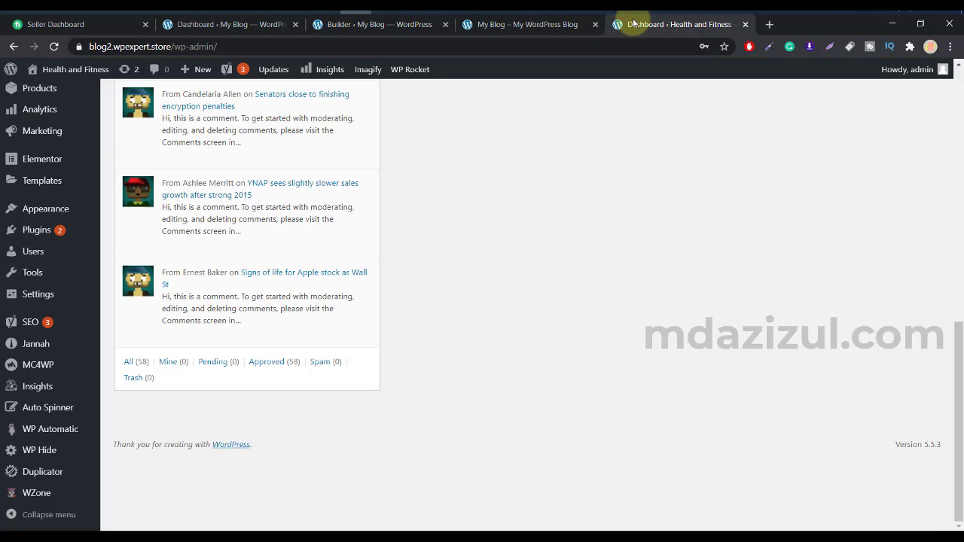
{"action": "mouse_move", "coordinate": [339, 309]}
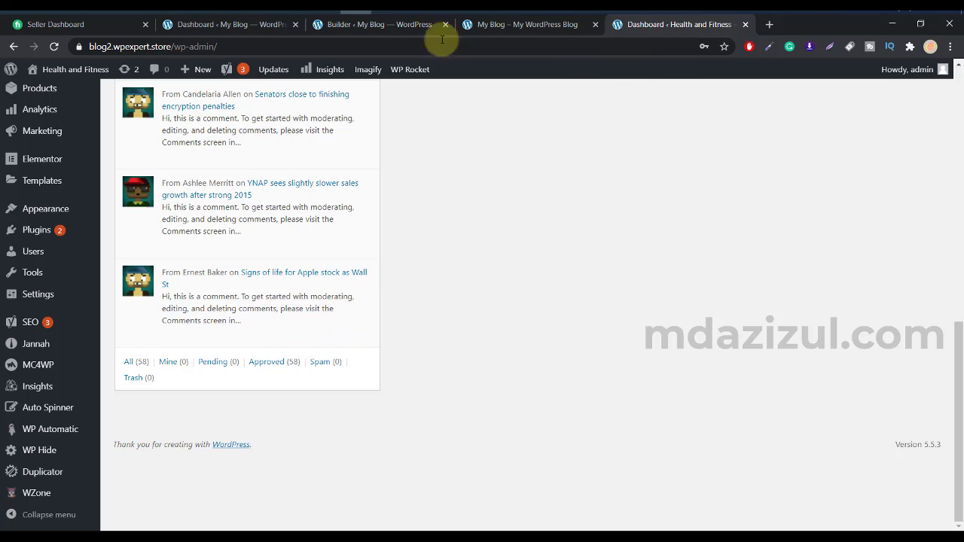
{"action": "mouse_move", "coordinate": [45, 238]}
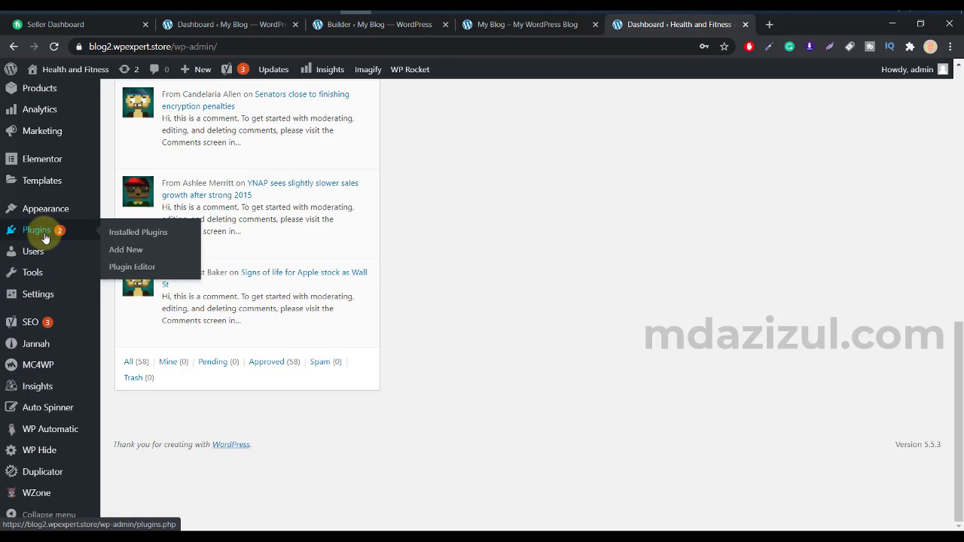
{"action": "left_click", "coordinate": [126, 249]}
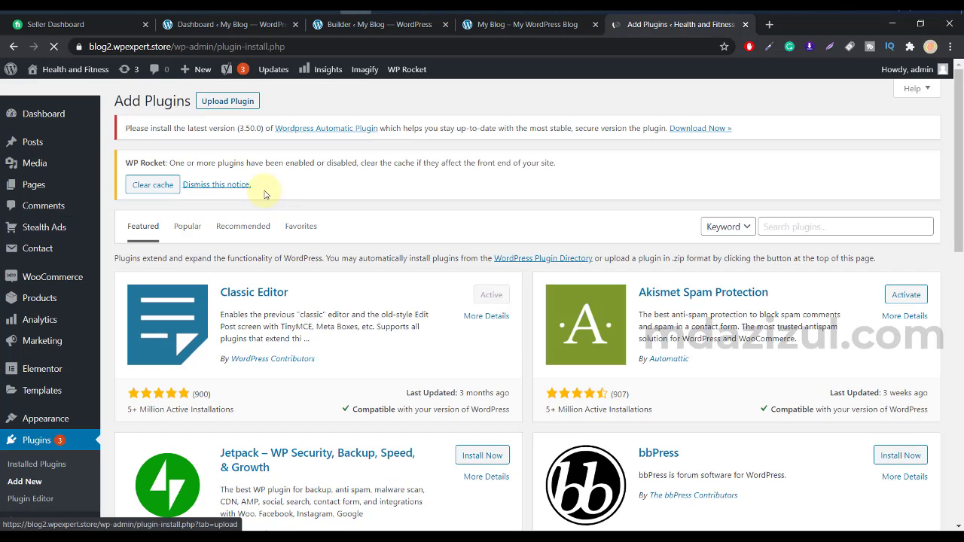
{"action": "left_click", "coordinate": [233, 100]}
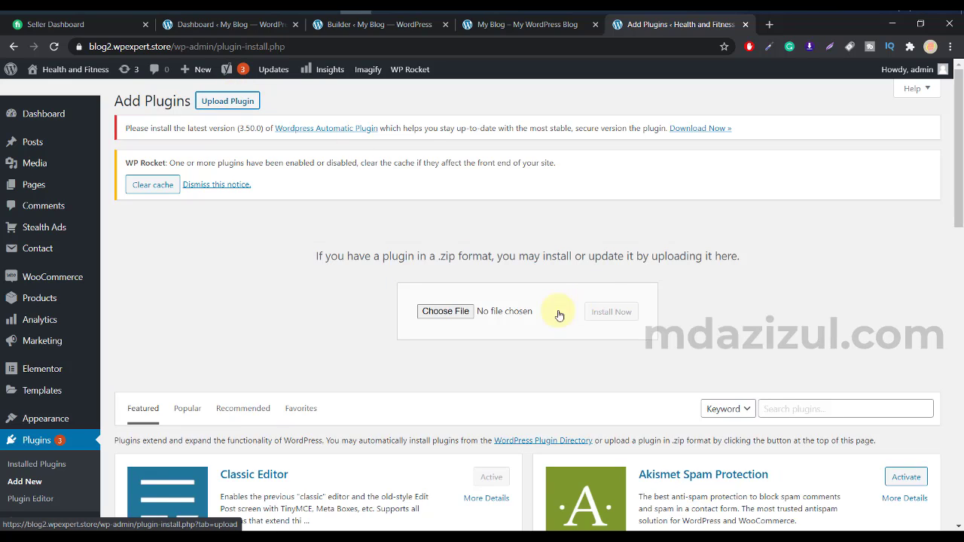
Install the plugin from seedprod-coming-soon-pro-5_v6.0.8.5.zip in the Downloads folder and activate it.
{"action": "left_click", "coordinate": [460, 312]}
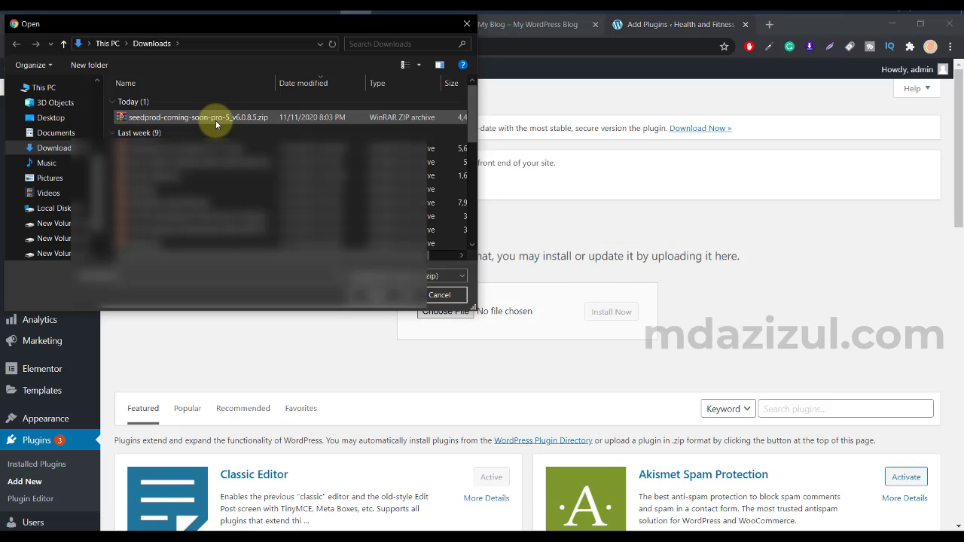
{"action": "double_click", "coordinate": [216, 118]}
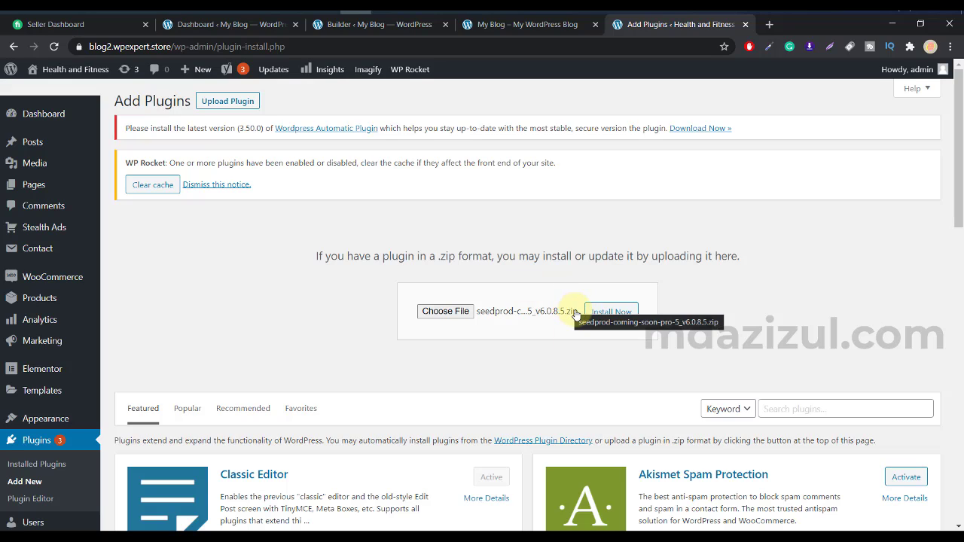
{"action": "left_click", "coordinate": [611, 312]}
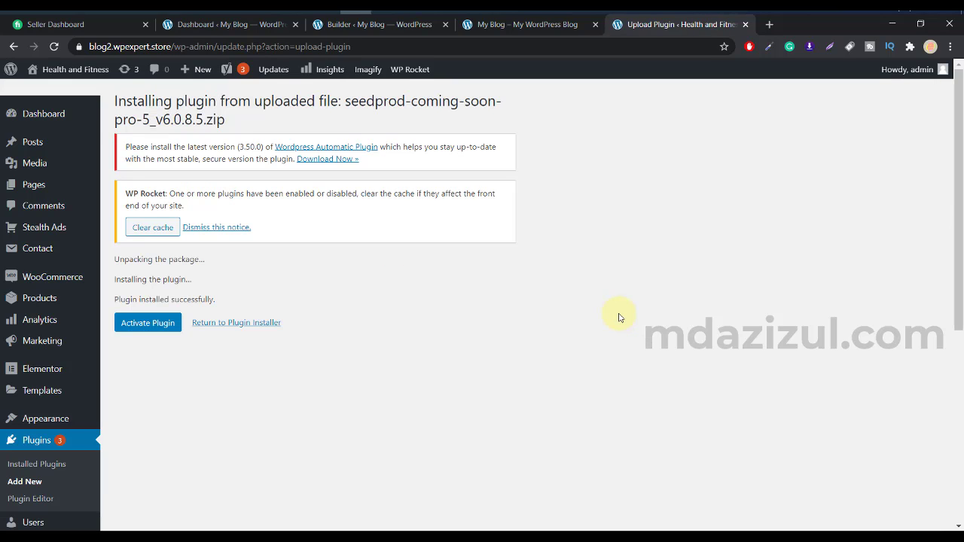
{"action": "left_click", "coordinate": [147, 323]}
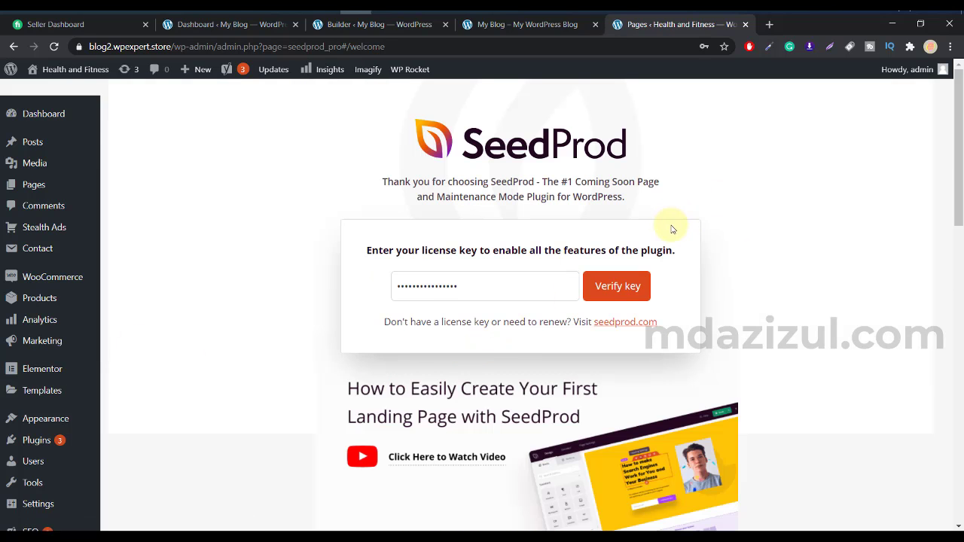
Verify the prefilled SeedProd license key on the plugin's welcome page.
{"action": "scroll", "coordinate": [672, 229], "scroll_direction": "down", "scroll_amount": 5}
{"action": "scroll", "coordinate": [753, 180], "scroll_direction": "up", "scroll_amount": 5}
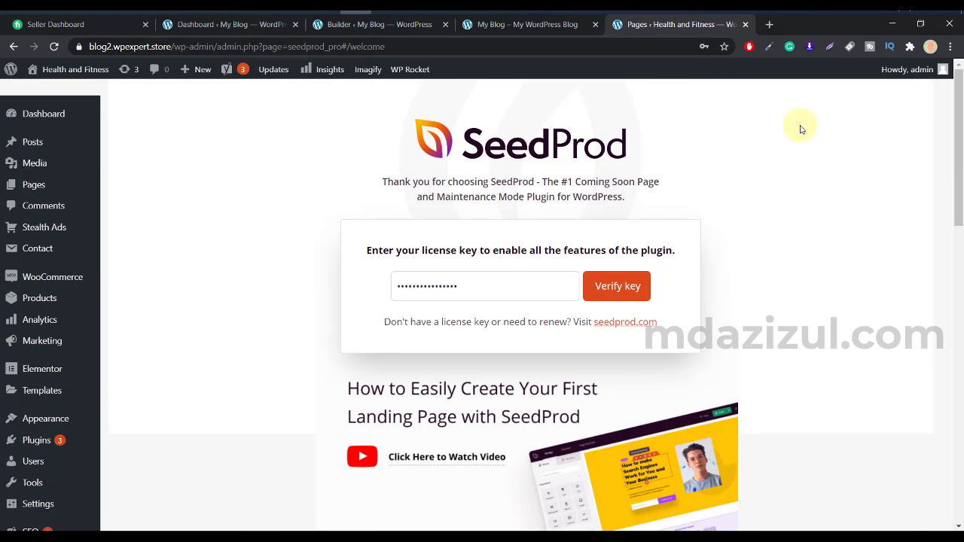
{"action": "left_click", "coordinate": [617, 287]}
{"action": "scroll", "coordinate": [632, 301], "scroll_direction": "down", "scroll_amount": 2}
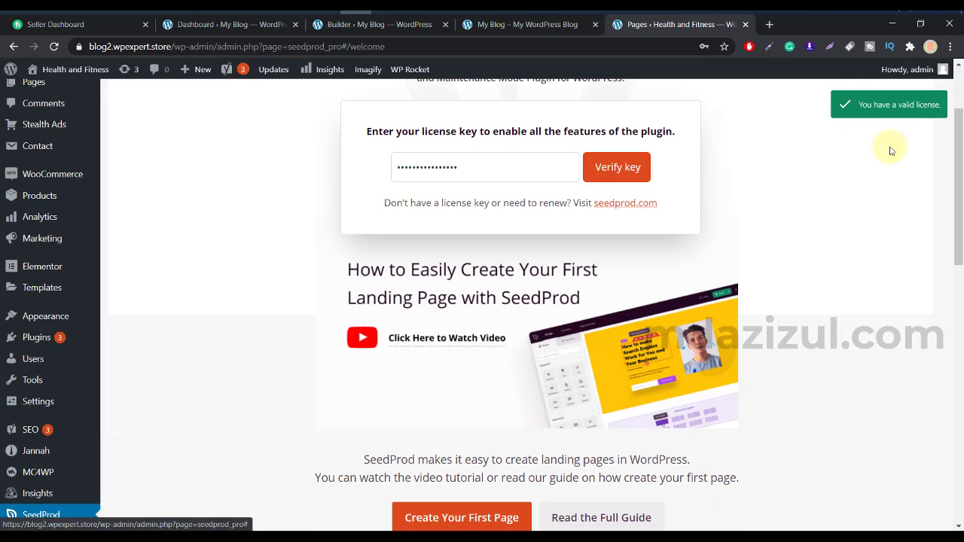
{"action": "scroll", "coordinate": [699, 243], "scroll_direction": "down", "scroll_amount": 4}
{"action": "scroll", "coordinate": [699, 246], "scroll_direction": "up", "scroll_amount": 6}
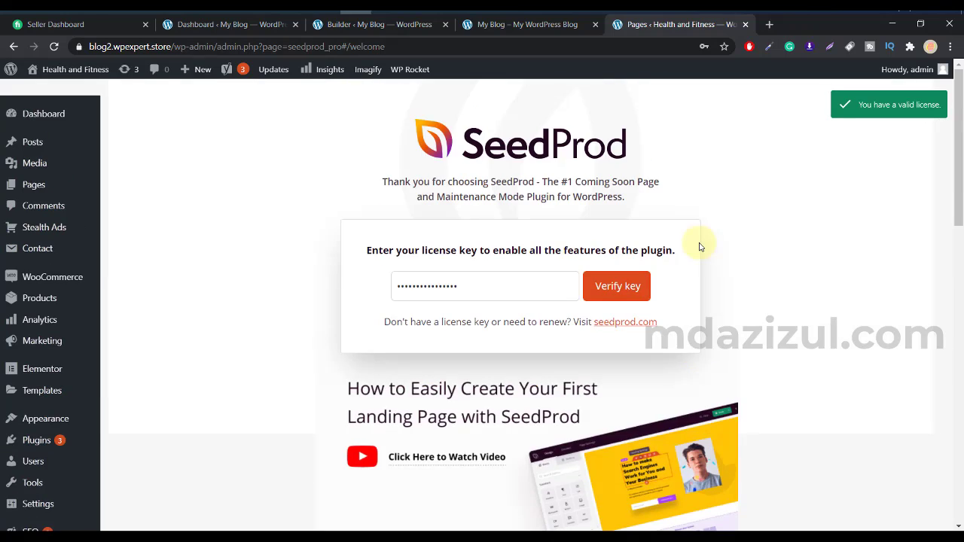
Activate Maintenance Mode in SeedProd's Pages overview and start setting up its maintenance mode page.
{"action": "scroll", "coordinate": [448, 263], "scroll_direction": "down", "scroll_amount": 8}
{"action": "scroll", "coordinate": [16, 345], "scroll_direction": "up", "scroll_amount": 2}
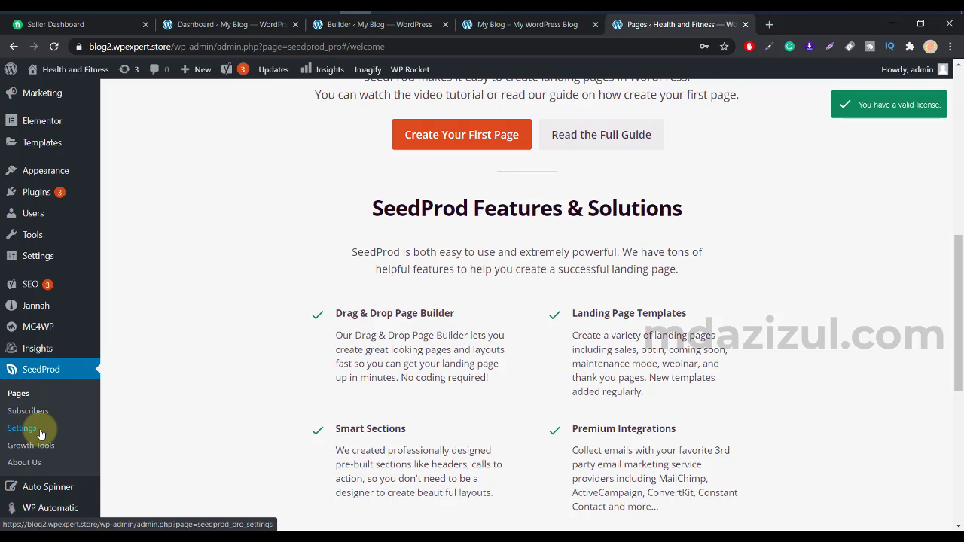
{"action": "left_click", "coordinate": [18, 393]}
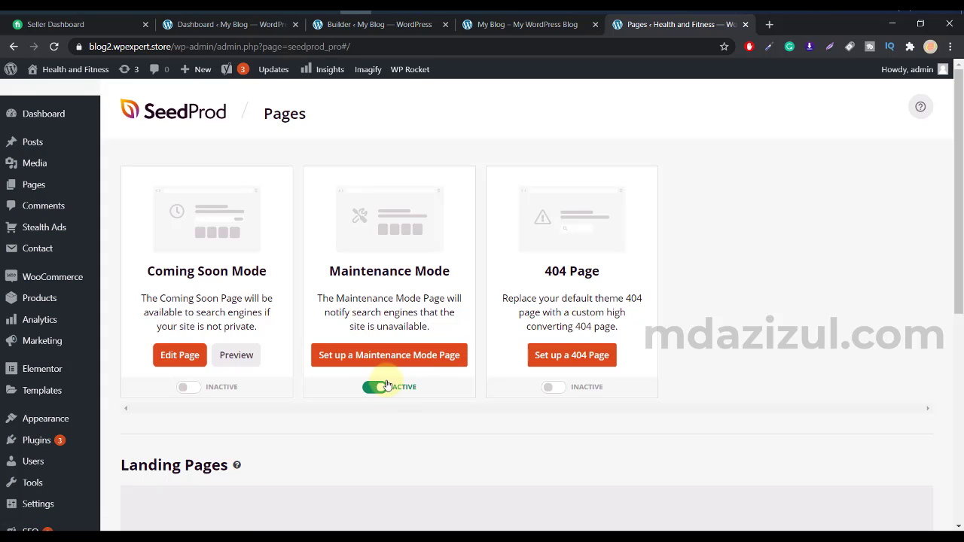
{"action": "left_click", "coordinate": [378, 353]}
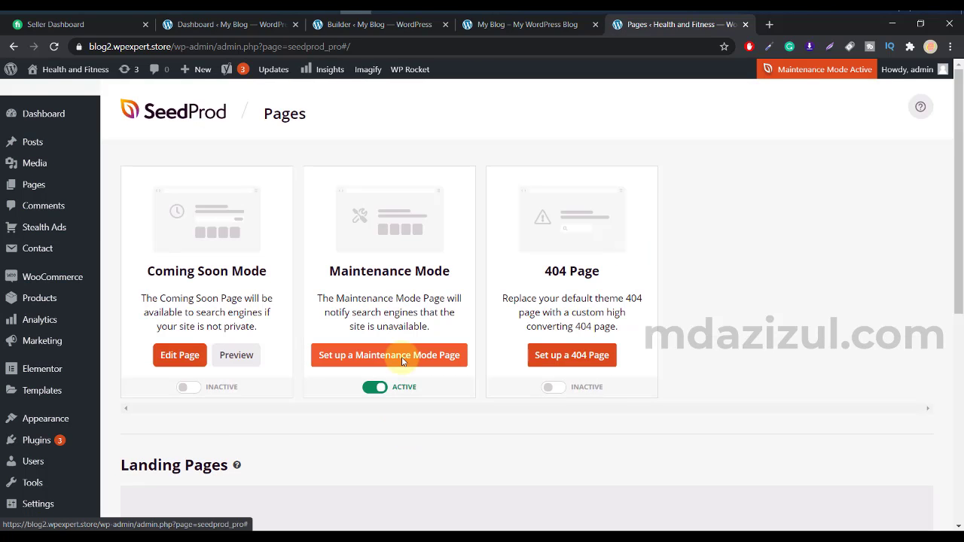
{"action": "left_click", "coordinate": [403, 362]}
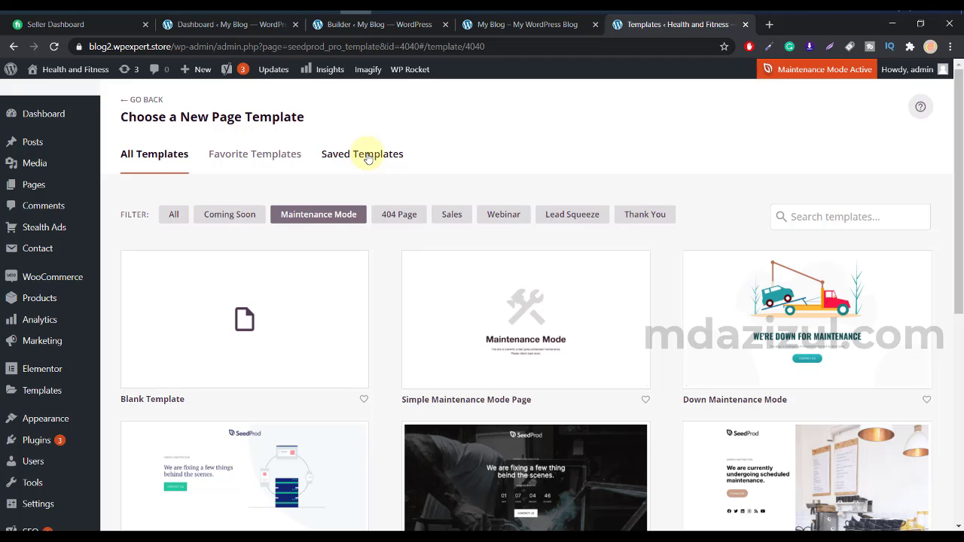
Browse the maintenance mode templates and choose Down Maintenance Mode for the page.
{"action": "scroll", "coordinate": [622, 322], "scroll_direction": "down", "scroll_amount": 3}
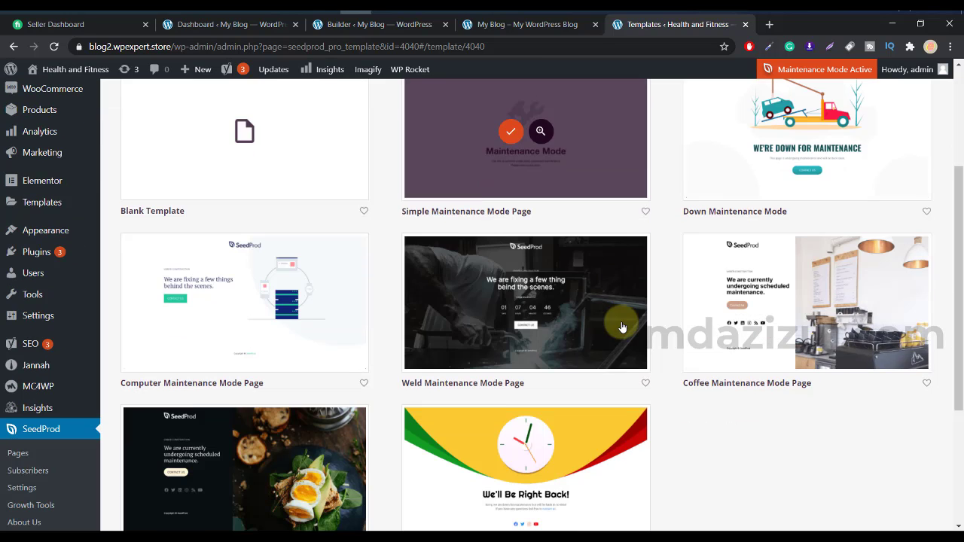
{"action": "scroll", "coordinate": [644, 286], "scroll_direction": "down", "scroll_amount": 2}
{"action": "scroll", "coordinate": [640, 286], "scroll_direction": "up", "scroll_amount": 3}
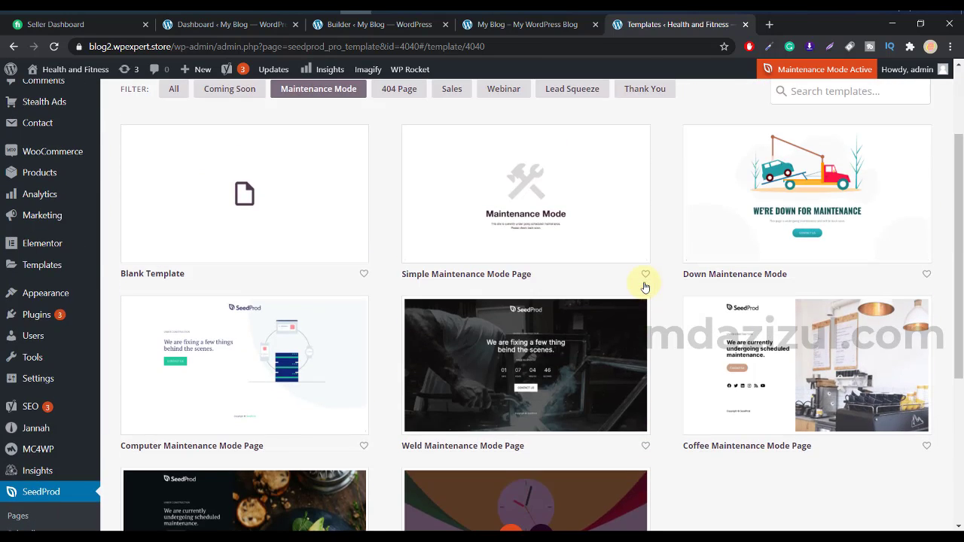
{"action": "mouse_move", "coordinate": [796, 200]}
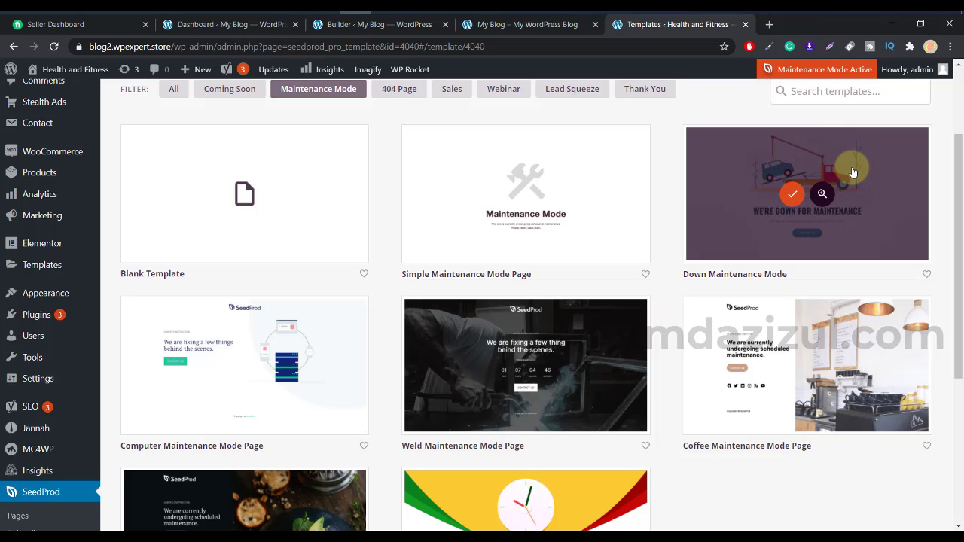
{"action": "left_click", "coordinate": [796, 197]}
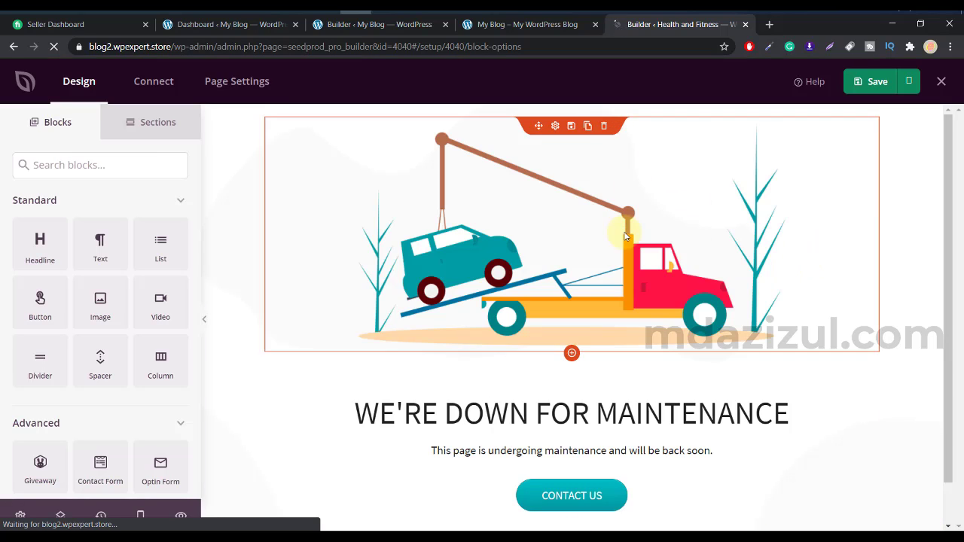
Look over the new maintenance page, open the Contact Us button's settings and save the page.
{"action": "scroll", "coordinate": [452, 211], "scroll_direction": "down", "scroll_amount": 1}
{"action": "scroll", "coordinate": [617, 238], "scroll_direction": "up", "scroll_amount": 1}
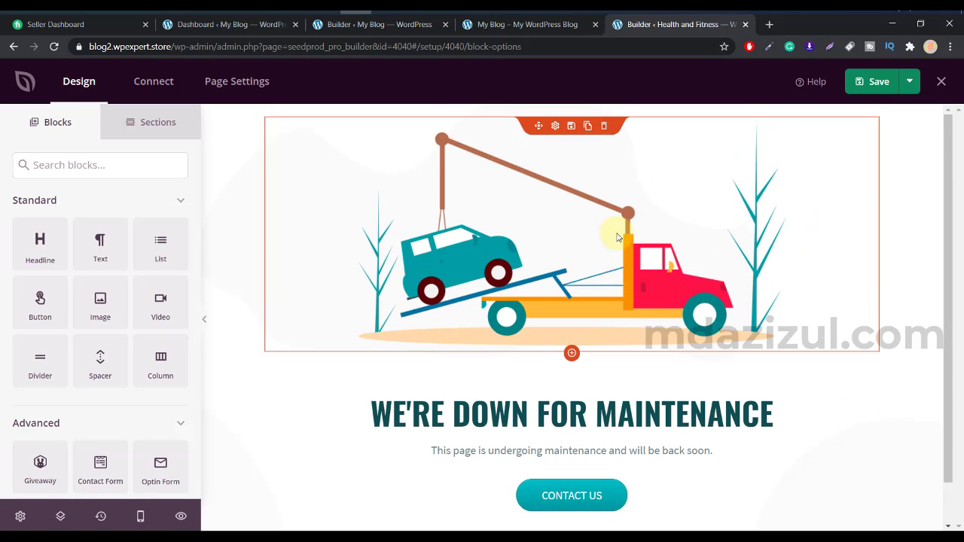
{"action": "scroll", "coordinate": [617, 238], "scroll_direction": "down", "scroll_amount": 1}
{"action": "scroll", "coordinate": [617, 237], "scroll_direction": "up", "scroll_amount": 1}
{"action": "scroll", "coordinate": [618, 238], "scroll_direction": "down", "scroll_amount": 1}
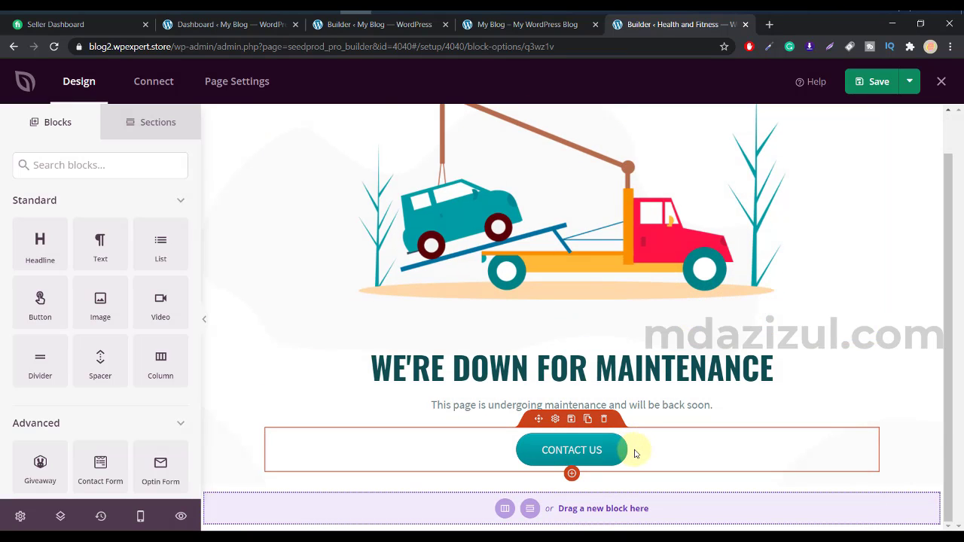
{"action": "left_click", "coordinate": [634, 454]}
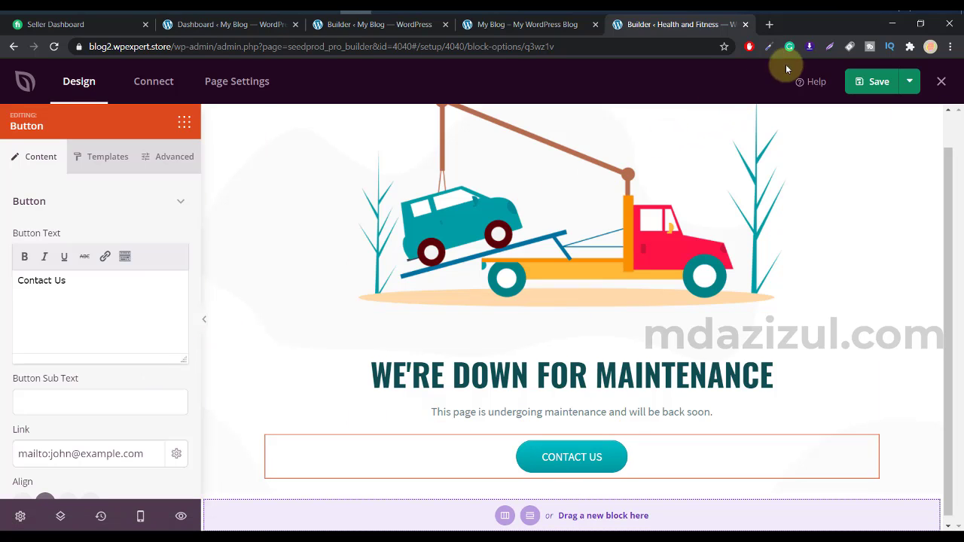
{"action": "left_click", "coordinate": [870, 83]}
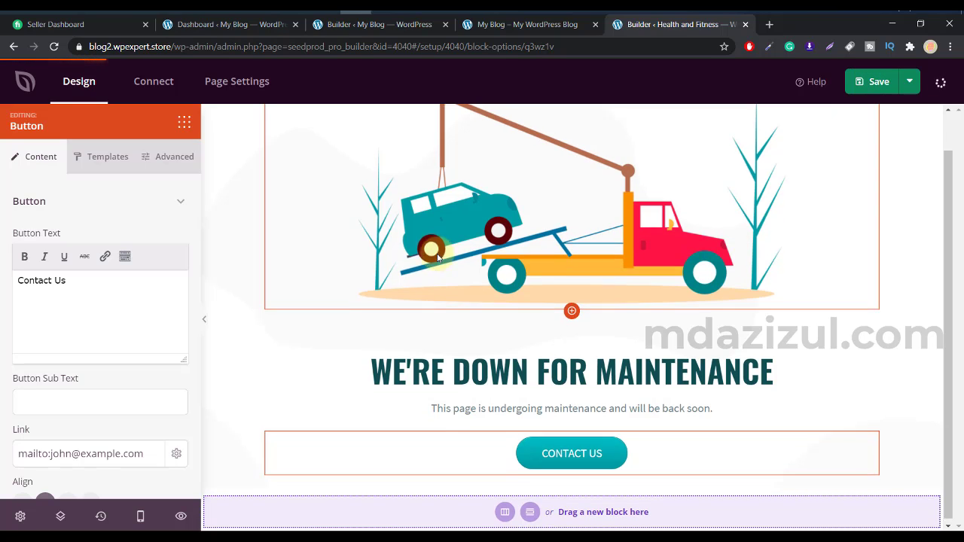
Examine the Contact Us button's link, alignment, size and text fields in its content settings.
{"action": "scroll", "coordinate": [60, 313], "scroll_direction": "down", "scroll_amount": 2}
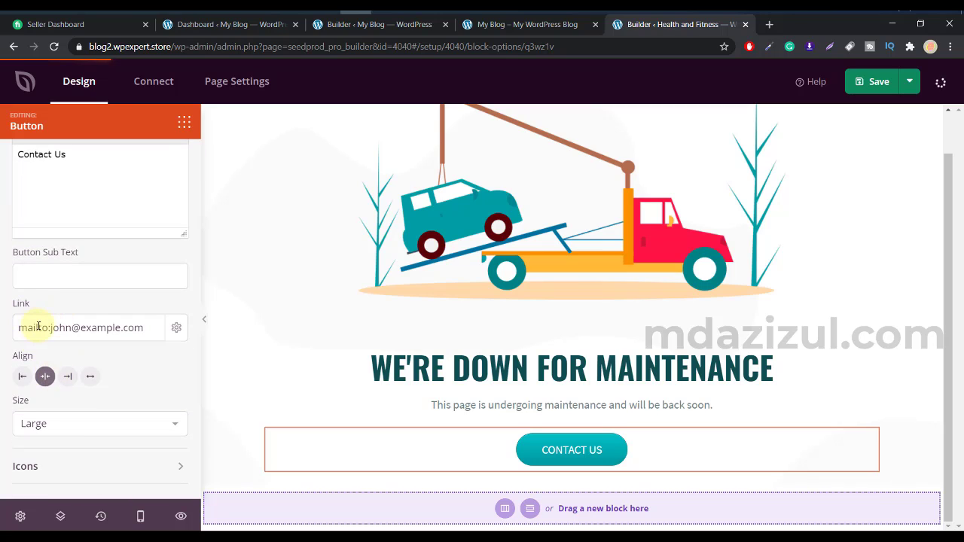
{"action": "left_click_drag", "start_coordinate": [36, 327], "coordinate": [154, 328]}
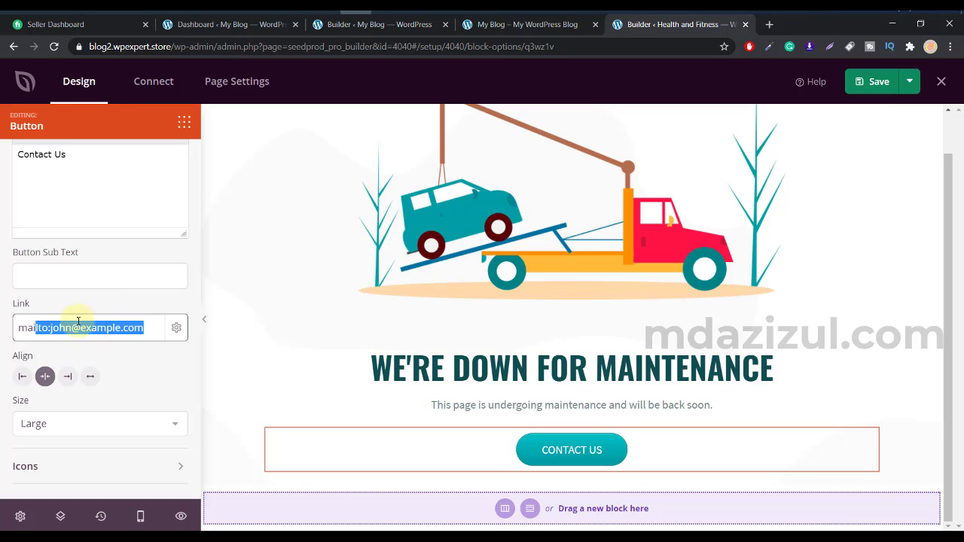
{"action": "scroll", "coordinate": [79, 321], "scroll_direction": "up", "scroll_amount": 1}
{"action": "left_click", "coordinate": [75, 262]}
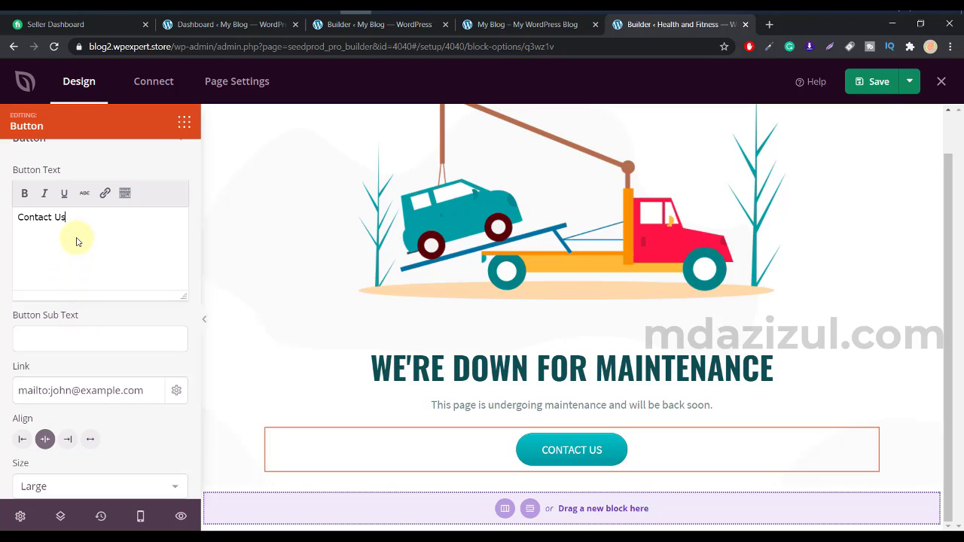
{"action": "scroll", "coordinate": [60, 253], "scroll_direction": "up", "scroll_amount": 1}
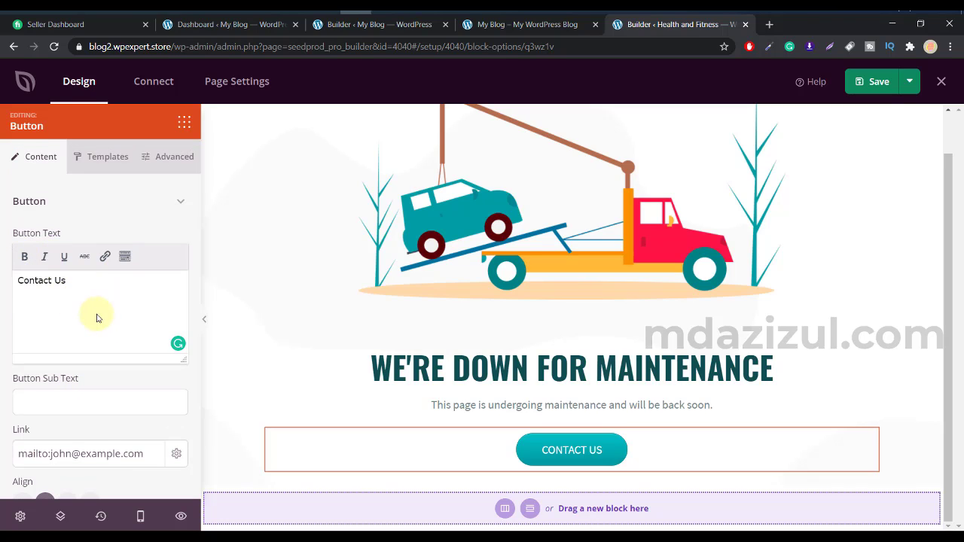